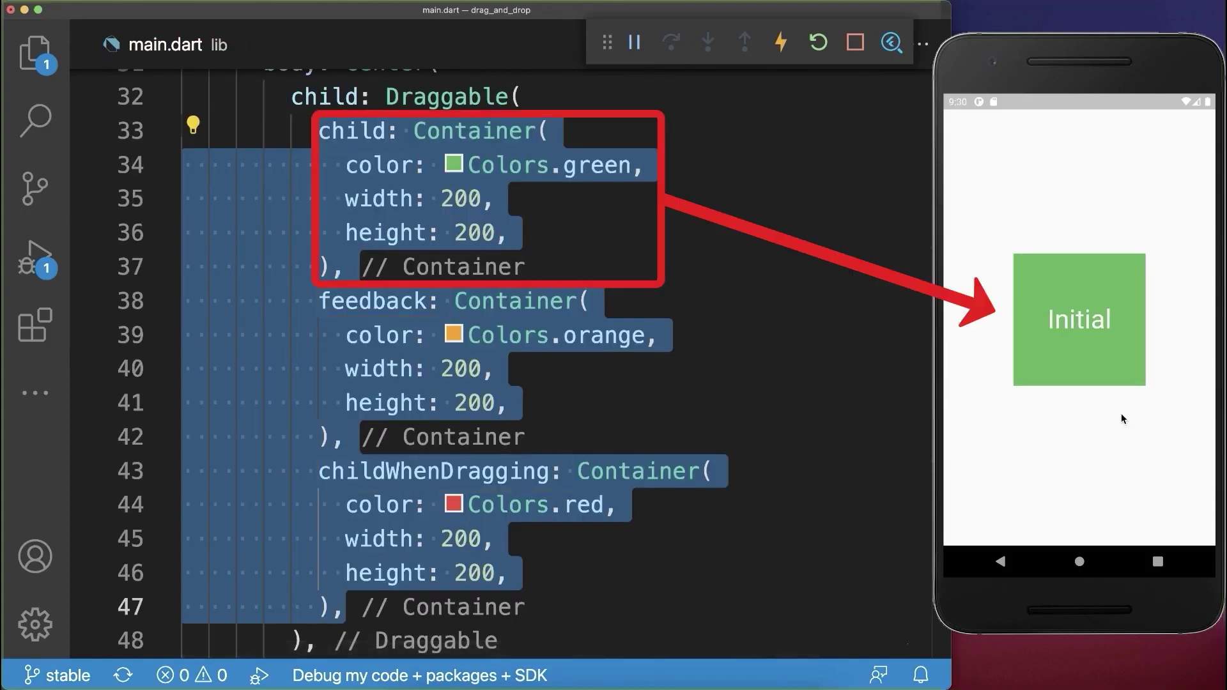
Drag the green square in the emulator to show its orange feedback square
mouse_move(1111, 372)
mouse_down()
mouse_move(1028, 317)
mouse_move(1125, 251)
mouse_move(1169, 350)
mouse_move(1069, 487)
mouse_move(1027, 468)
mouse_move(1047, 504)
mouse_move(1116, 524)
mouse_move(1185, 419)
mouse_move(1097, 267)
mouse_move(1096, 487)
mouse_up()
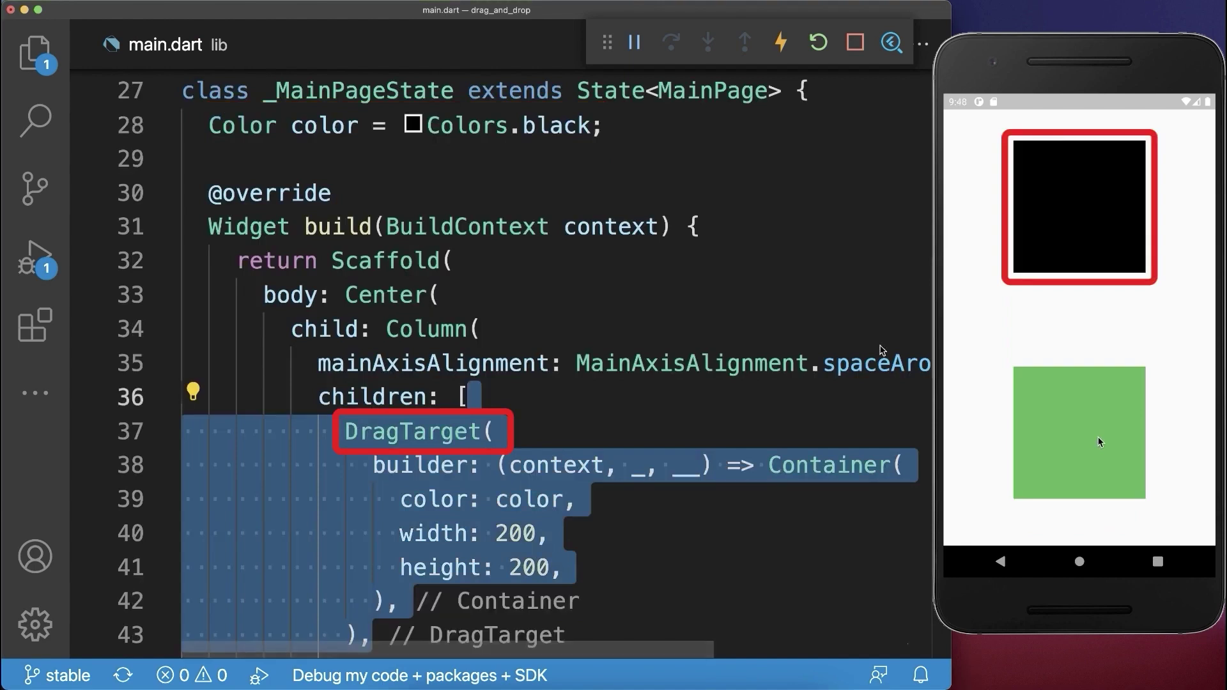
scroll(718, 326, down, 5)
scroll(718, 326, down, 2)
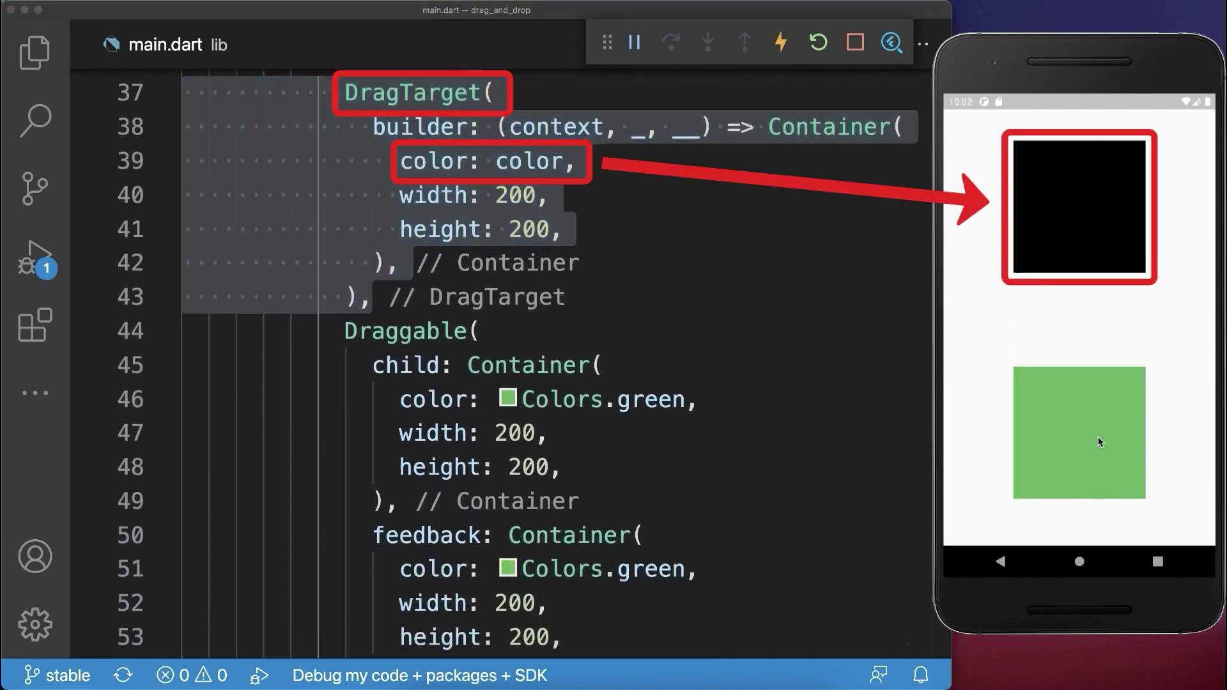
Drag the green square up toward the black 200 by 200 target box
drag(1099, 442, 1096, 211)
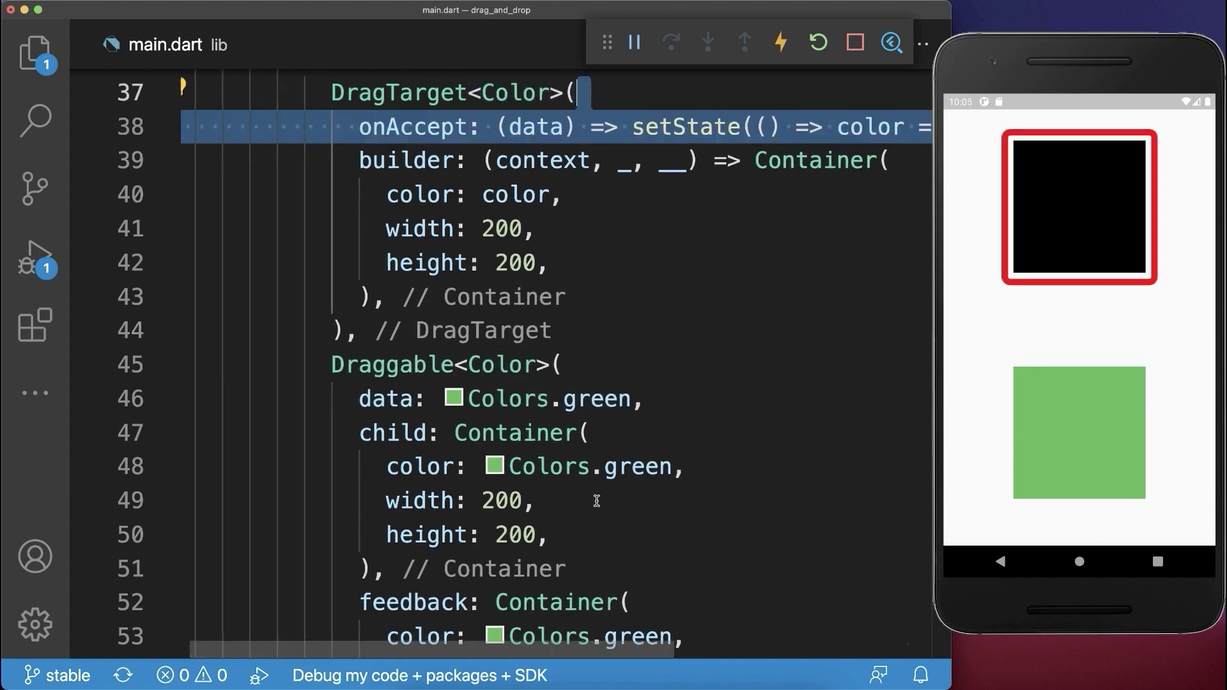
Select the onAccept data parameter, then drop the green square to turn the box green
double_click(766, 127)
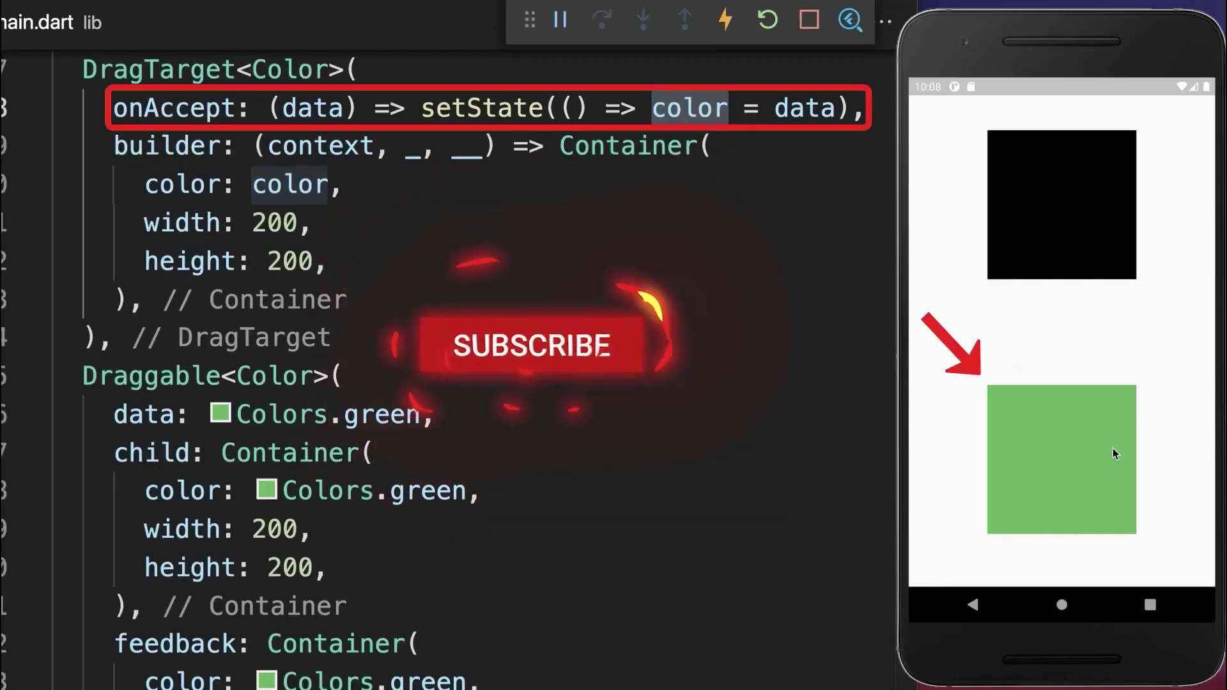
drag(1112, 447, 1113, 203)
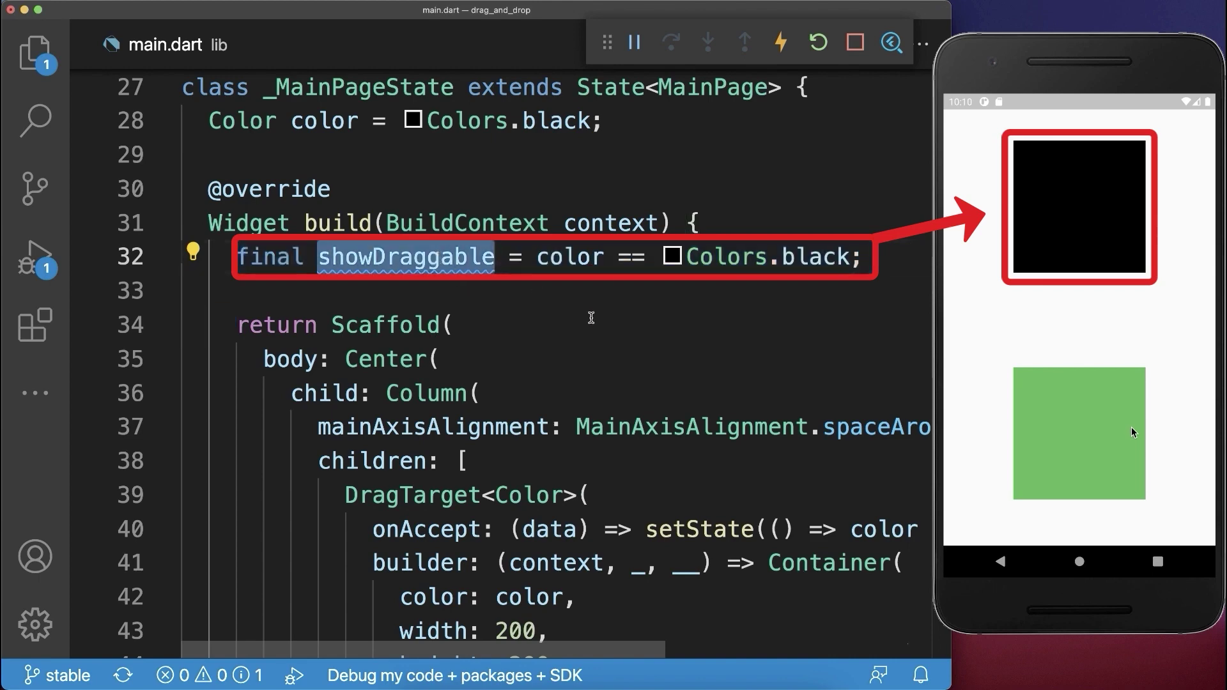
scroll(592, 317, down, 5)
scroll(592, 317, down, 3)
scroll(592, 317, down, 2)
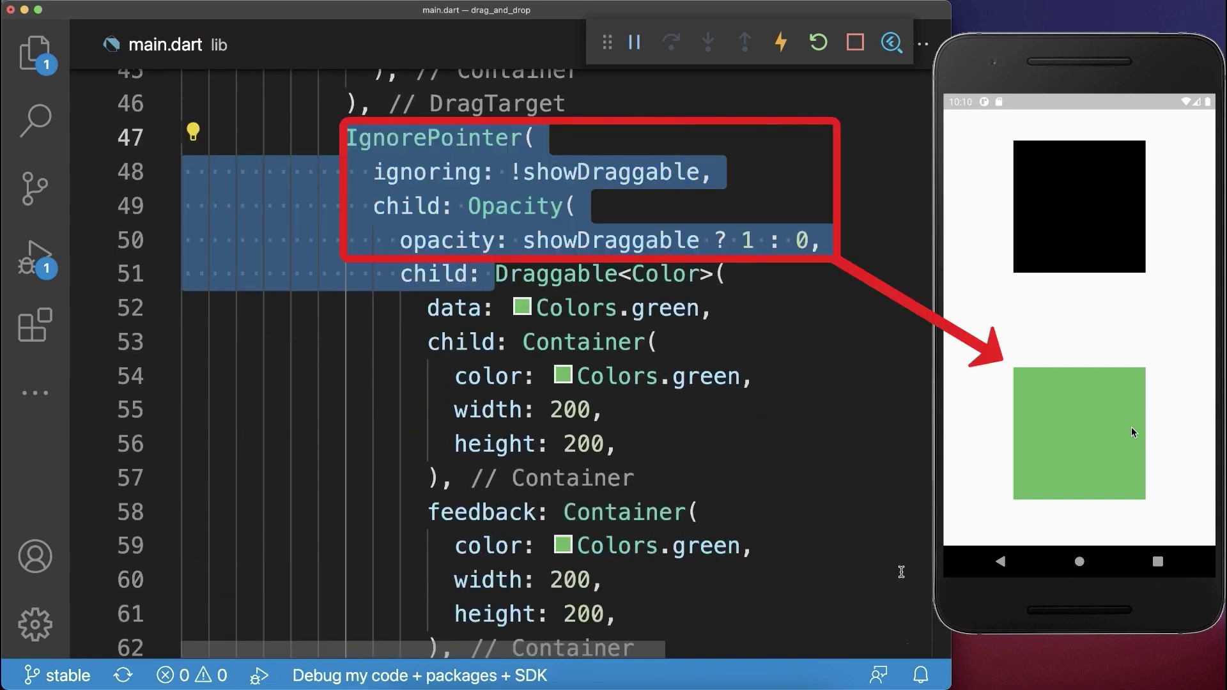
Drag the green square onto the black target box in the emulator
drag(1132, 431, 1131, 205)
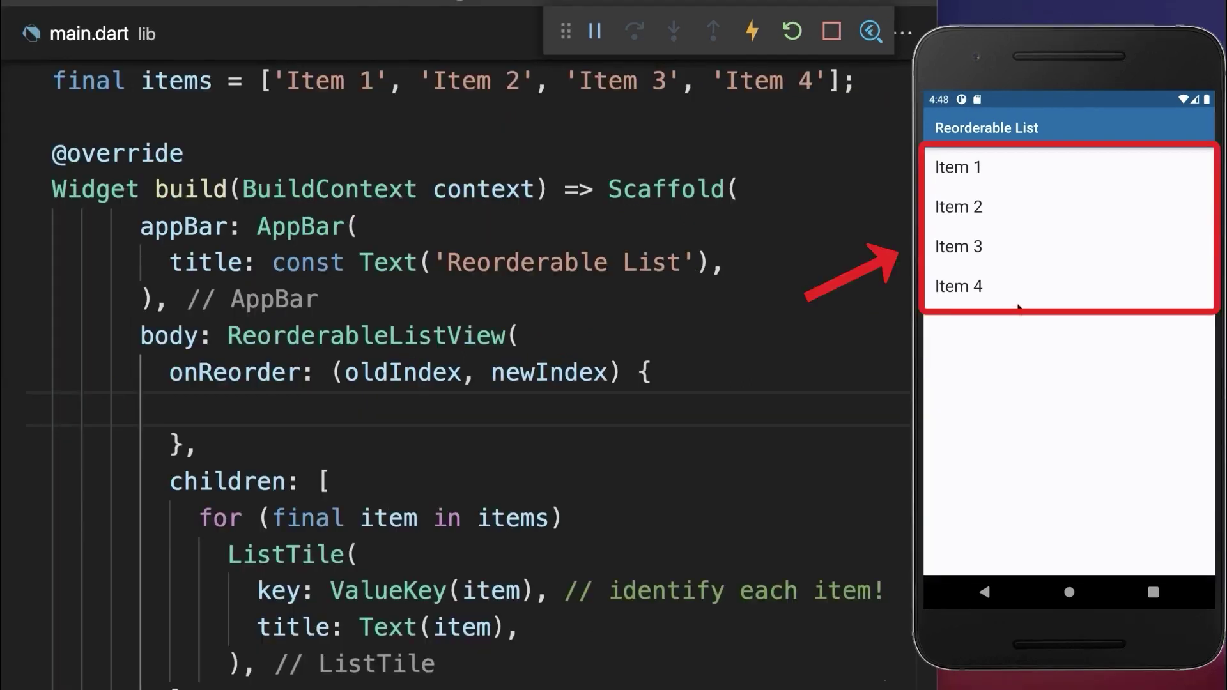
Drag Item 3 between Item 1 and Item 2 and watch it snap back
drag(989, 262, 987, 187)
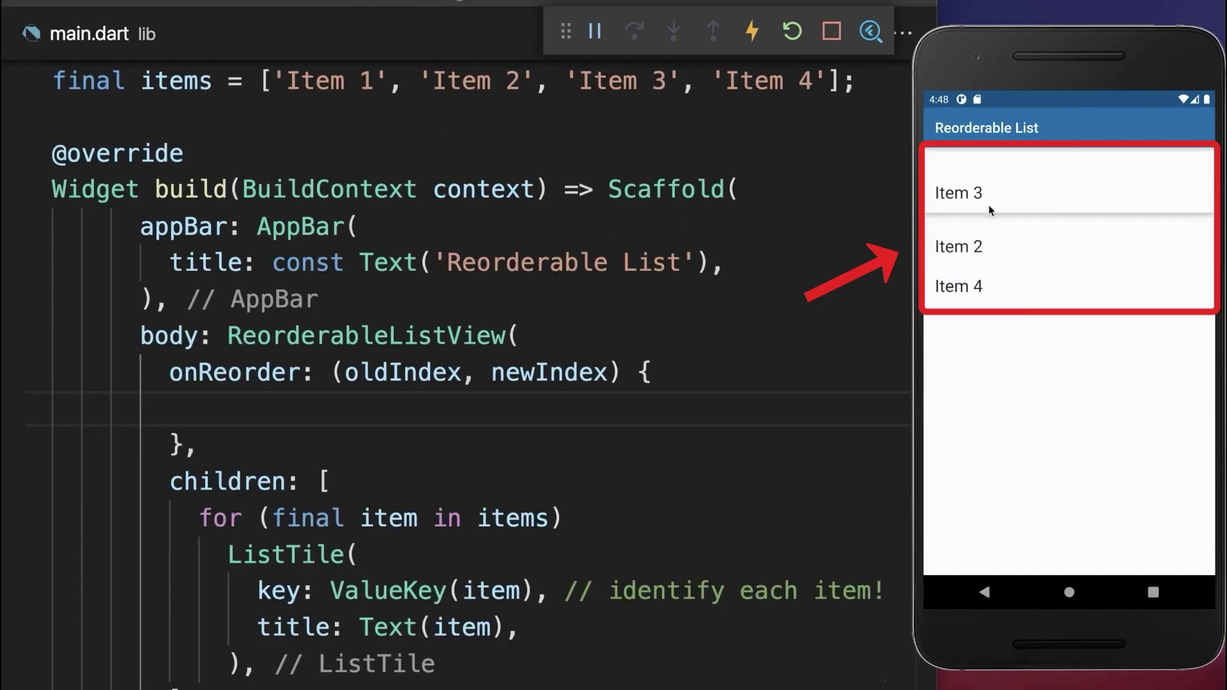
drag(986, 184, 990, 217)
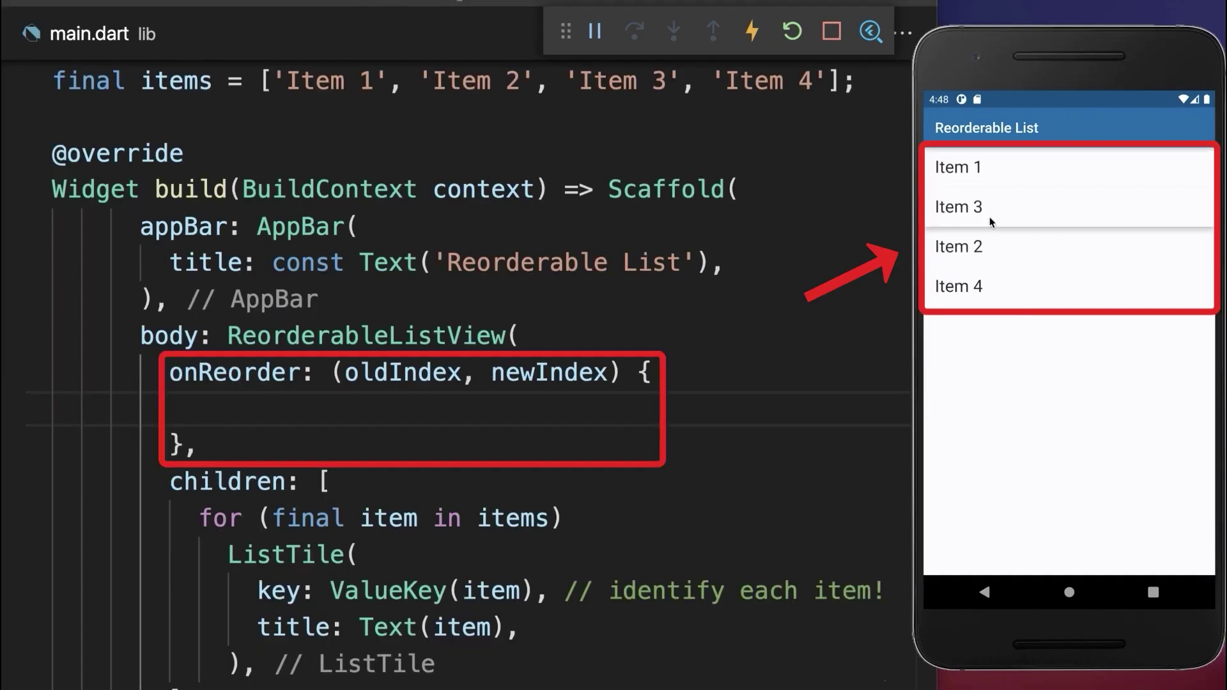
drag(990, 216, 990, 217)
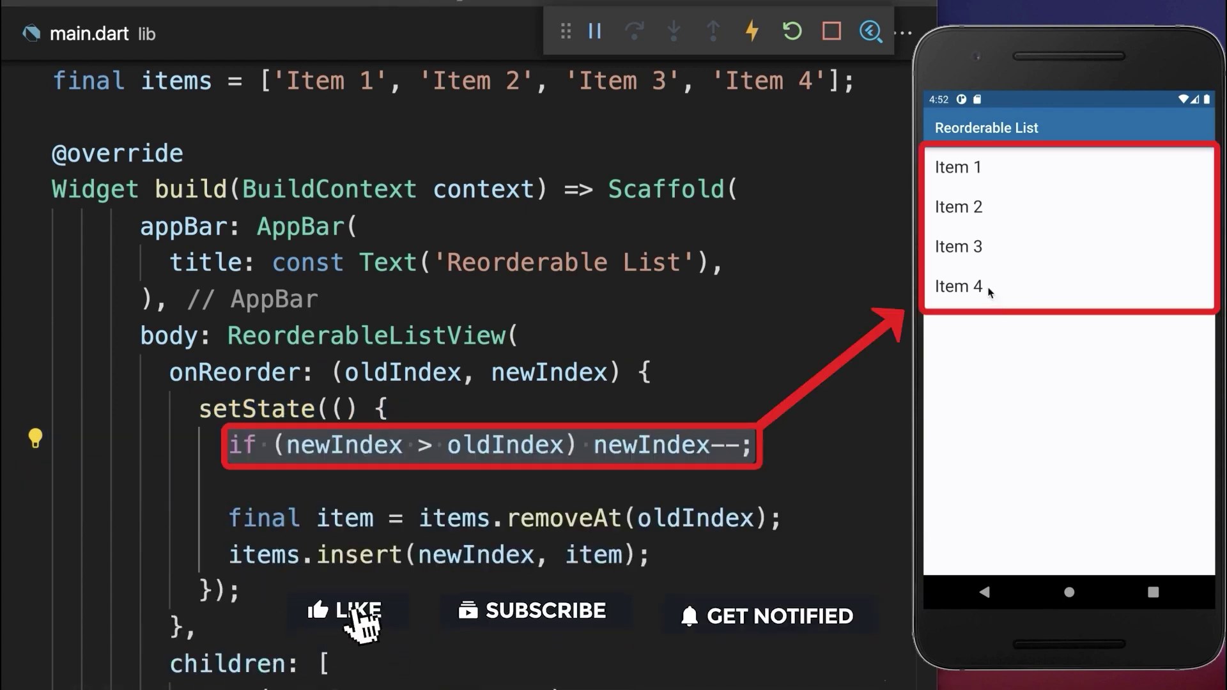
Move Item 4 between Items 1 and 2, then Item 2 to the top
drag(979, 213, 979, 205)
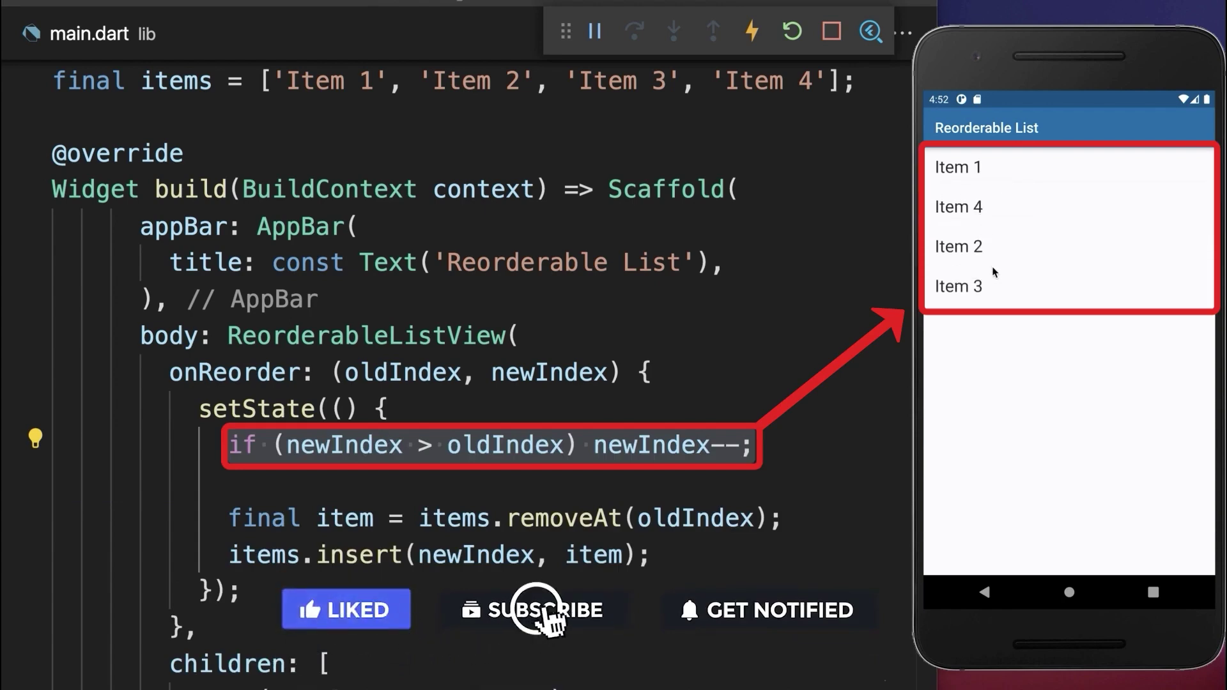
drag(985, 253, 981, 163)
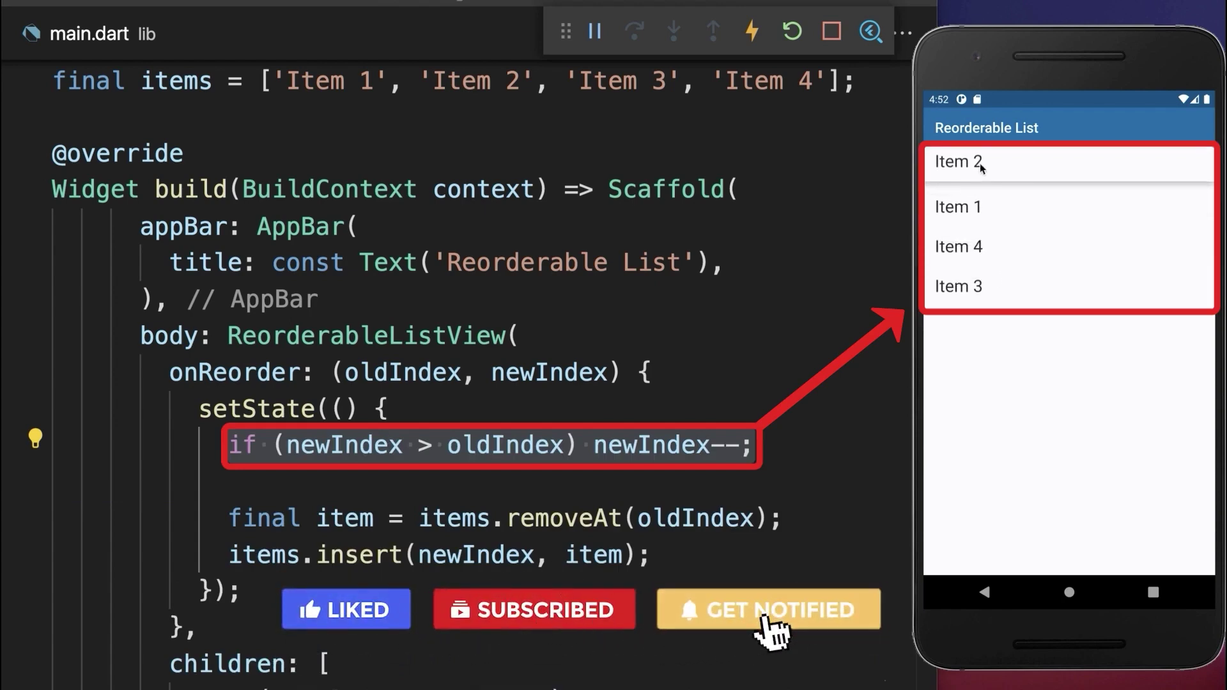